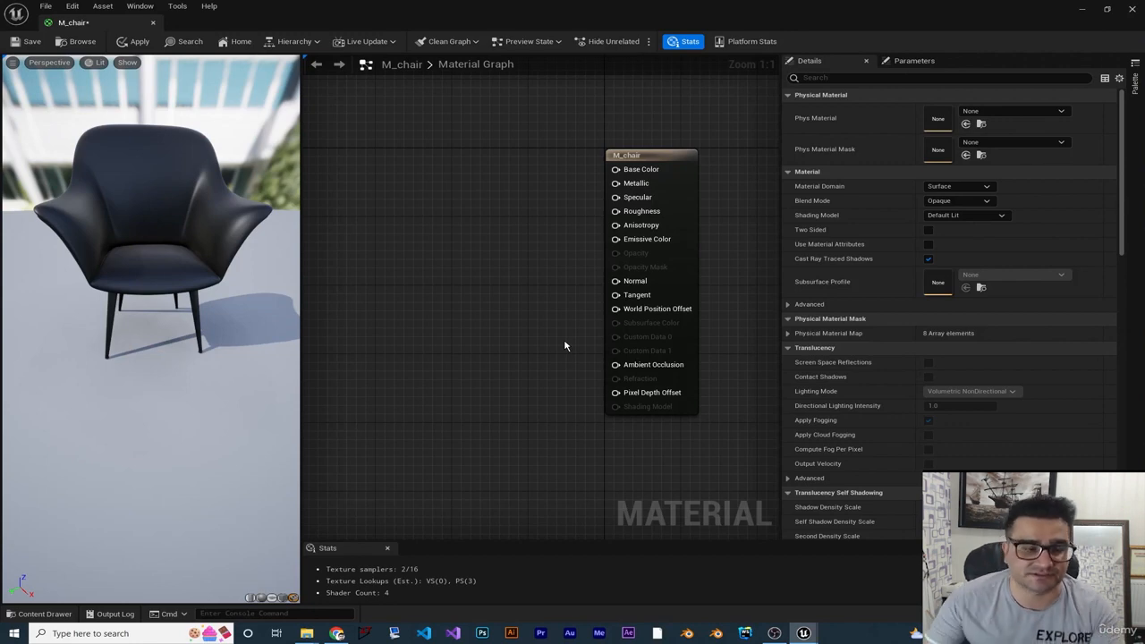
# Add the T_Wood_Oak_D texture from the StarterContent Textures folder to the M_chair material graph.
pyautogui.click(44, 615)
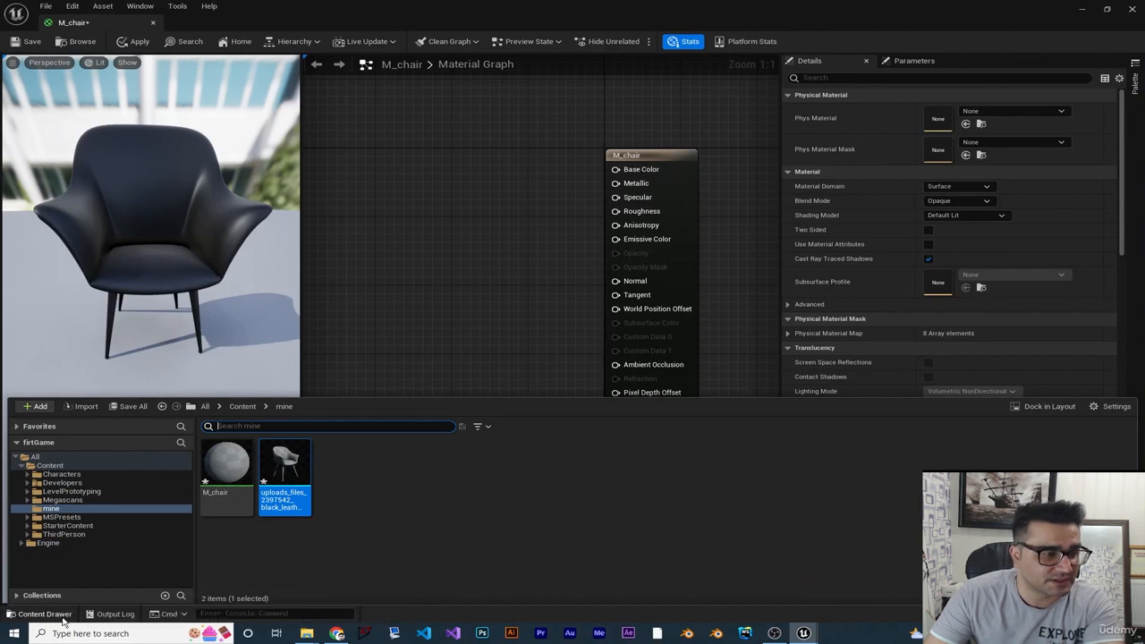
pyautogui.click(70, 527)
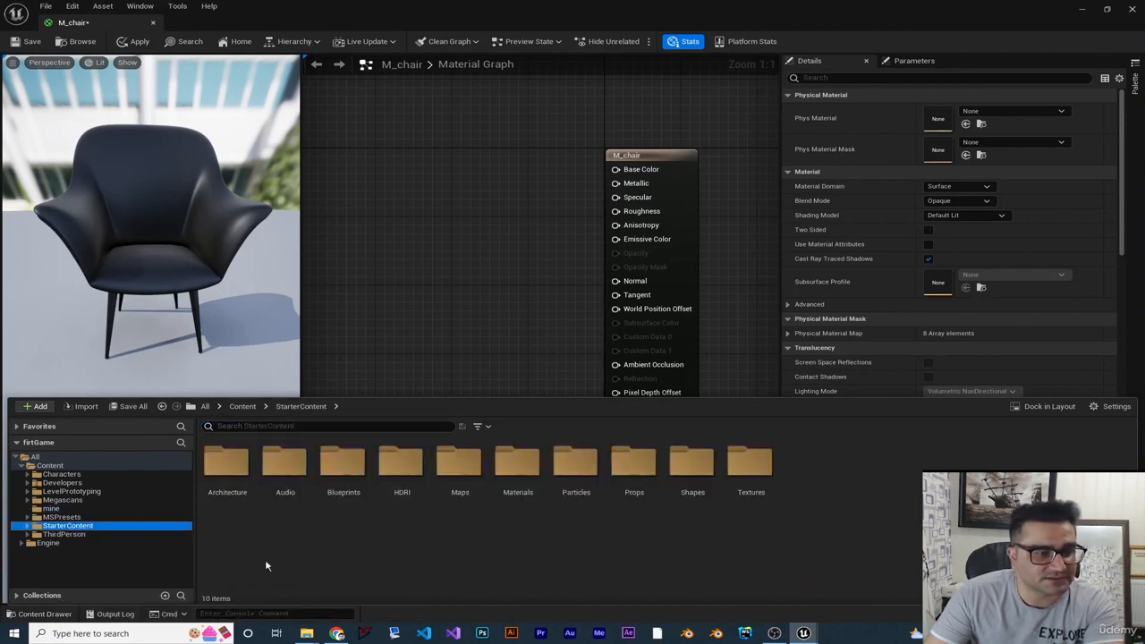
pyautogui.doubleClick(749, 466)
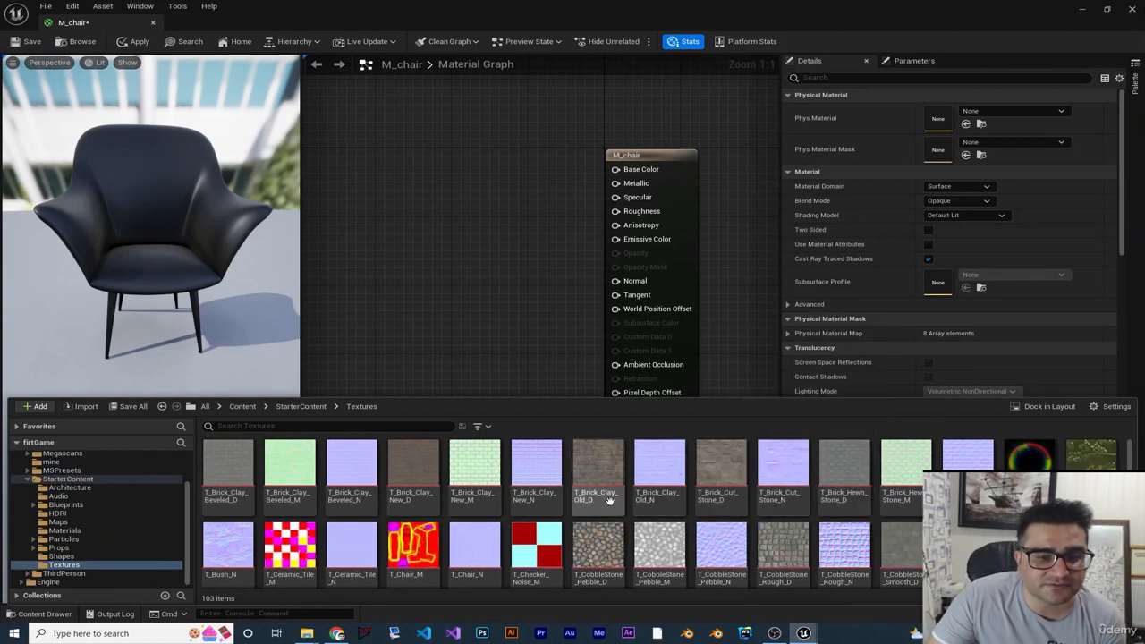
pyautogui.scroll(-2, 682, 501)
pyautogui.scroll(-3, 682, 512)
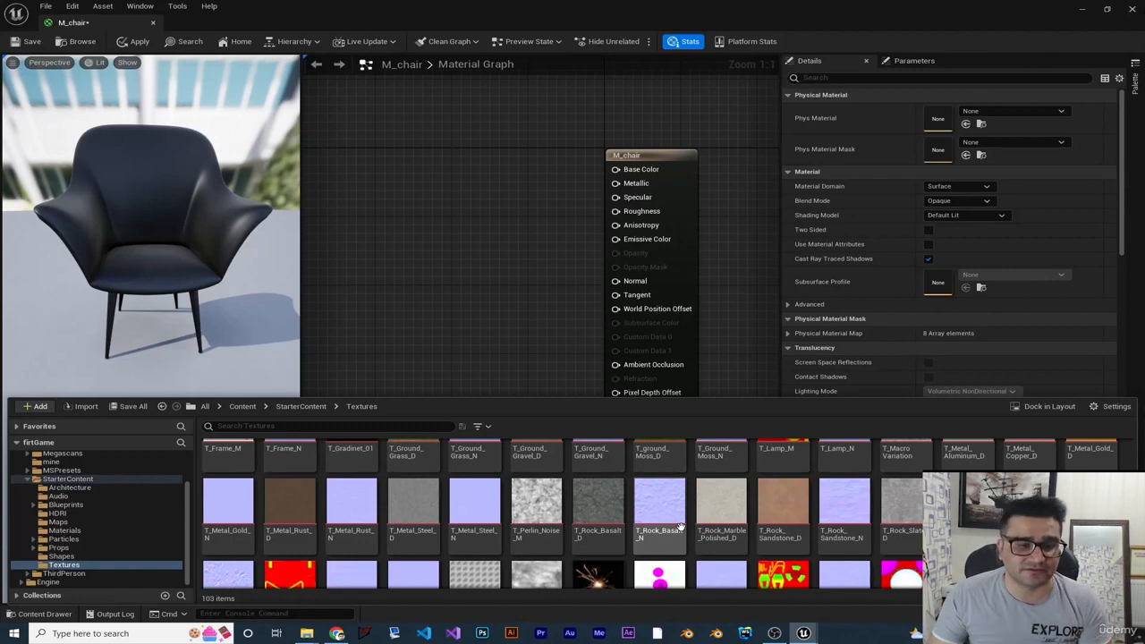
pyautogui.scroll(-3, 679, 527)
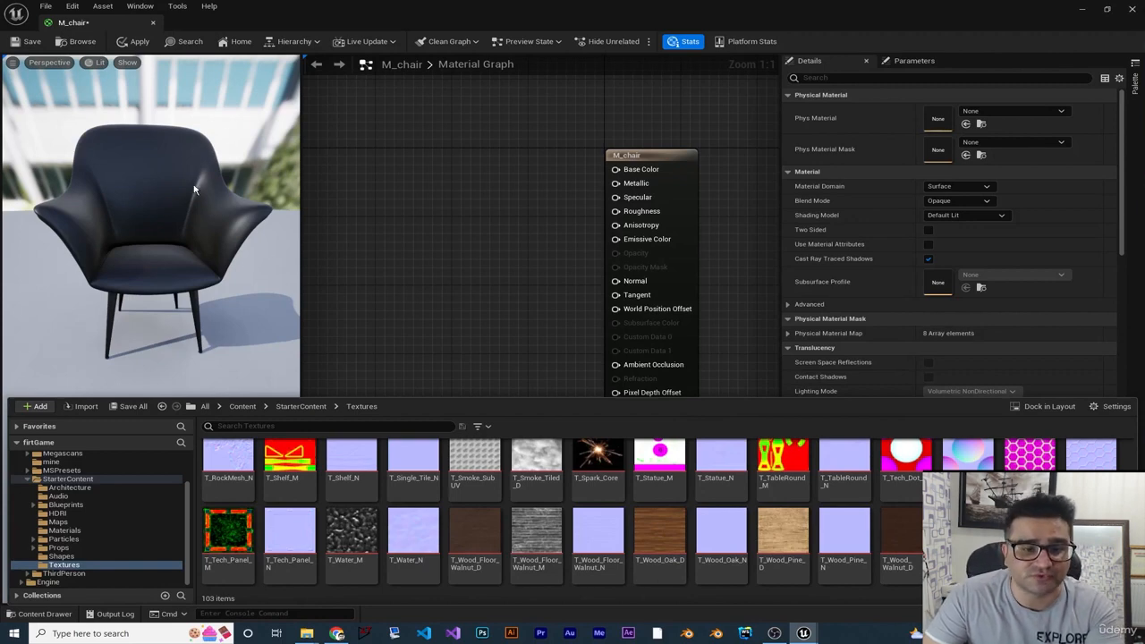
pyautogui.moveTo(674, 561)
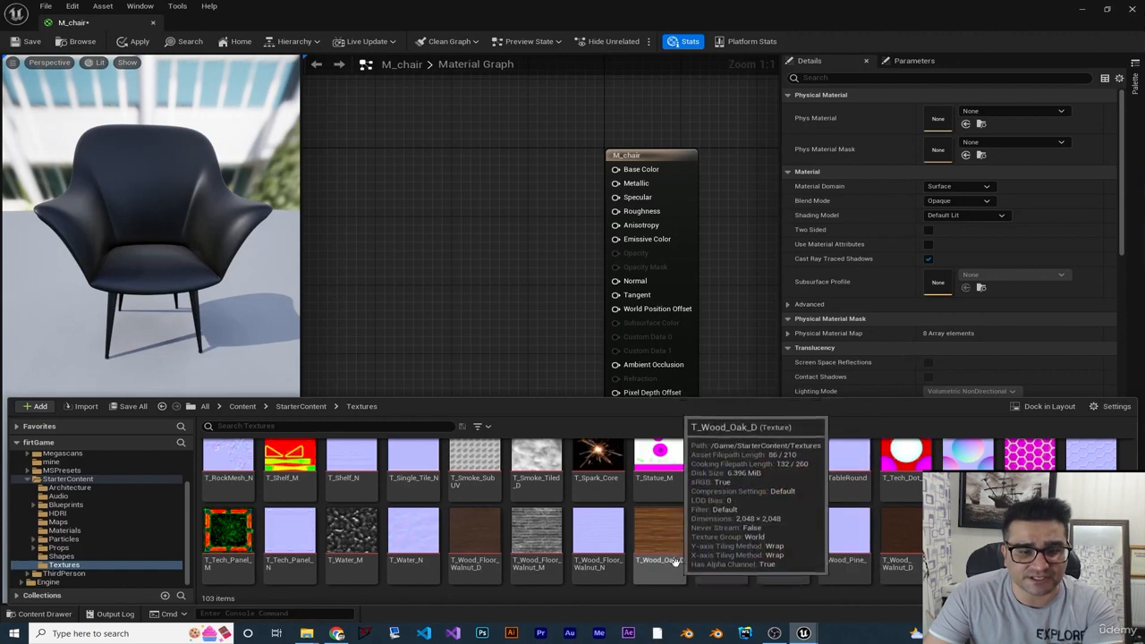
pyautogui.moveTo(674, 561); pyautogui.dragTo(379, 146)
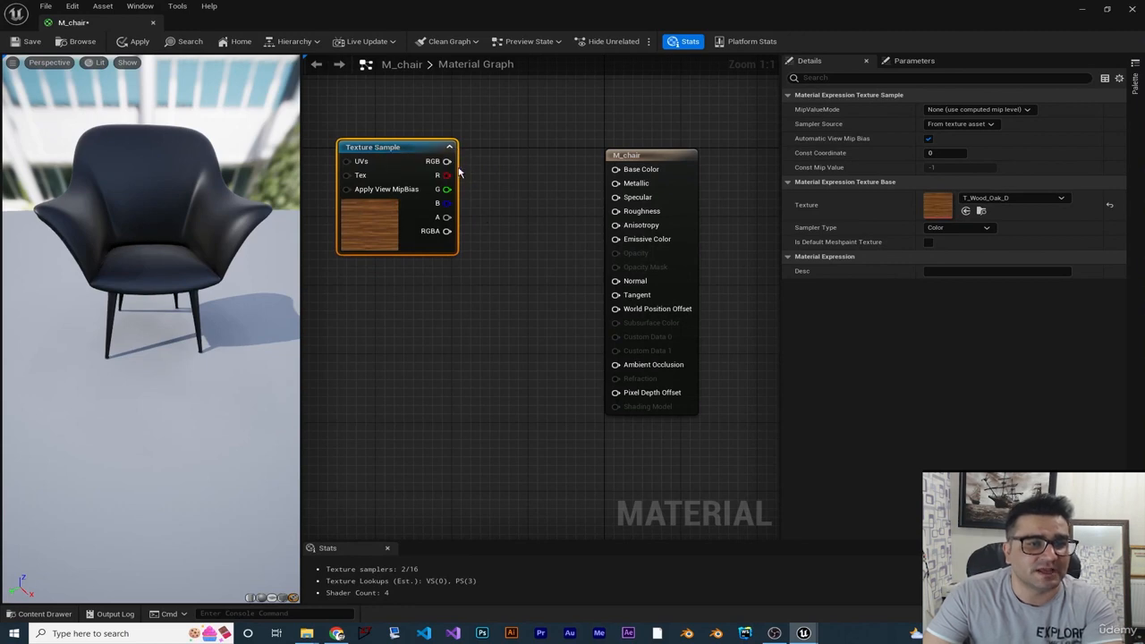
# Connect the oak texture's RGB output to Base Color and reposition its Texture Sample node in the graph.
pyautogui.moveTo(447, 161); pyautogui.dragTo(617, 169)
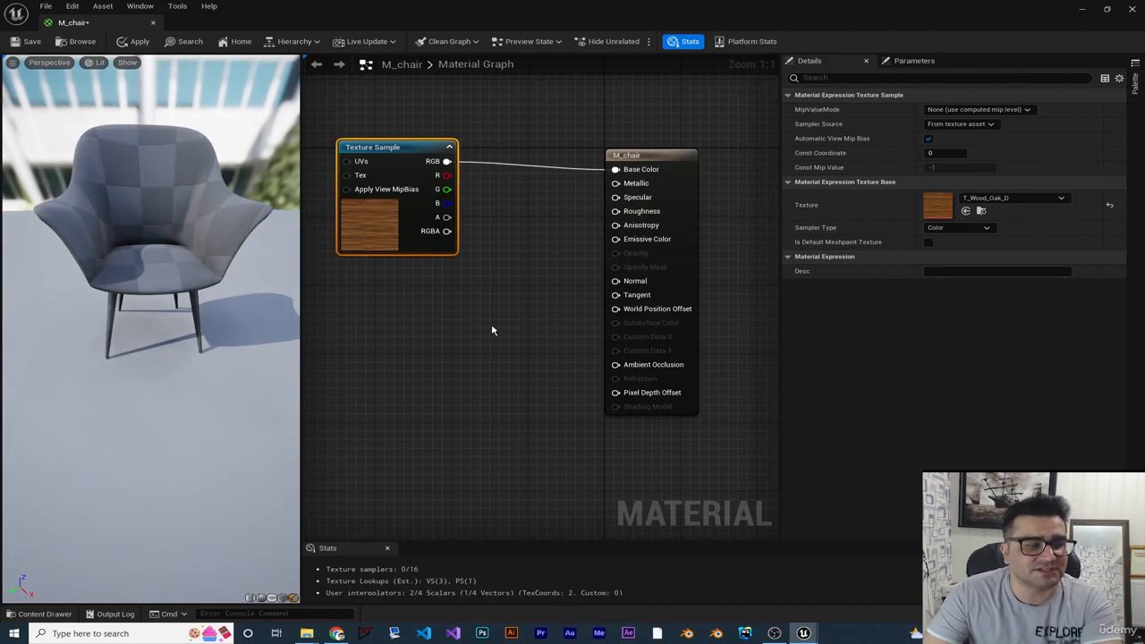
pyautogui.moveTo(181, 282)
pyautogui.mouseDown()
pyautogui.moveTo(99, 250)
pyautogui.moveTo(192, 308)
pyautogui.moveTo(206, 281)
pyautogui.moveTo(176, 279)
pyautogui.mouseUp()
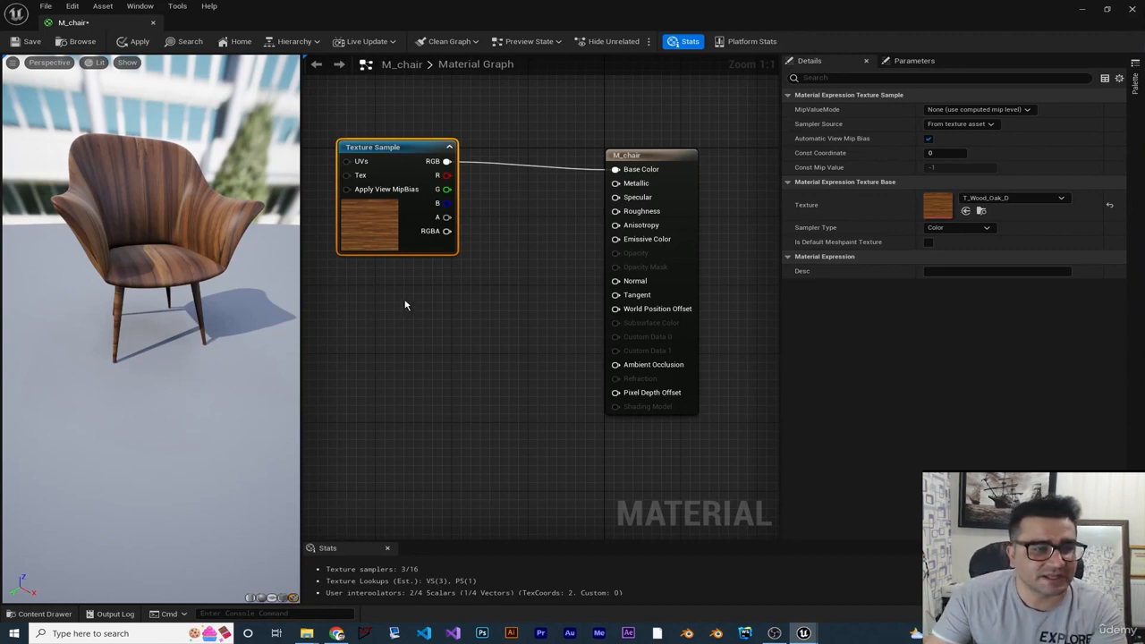
pyautogui.moveTo(406, 306); pyautogui.dragTo(452, 319, button='right')
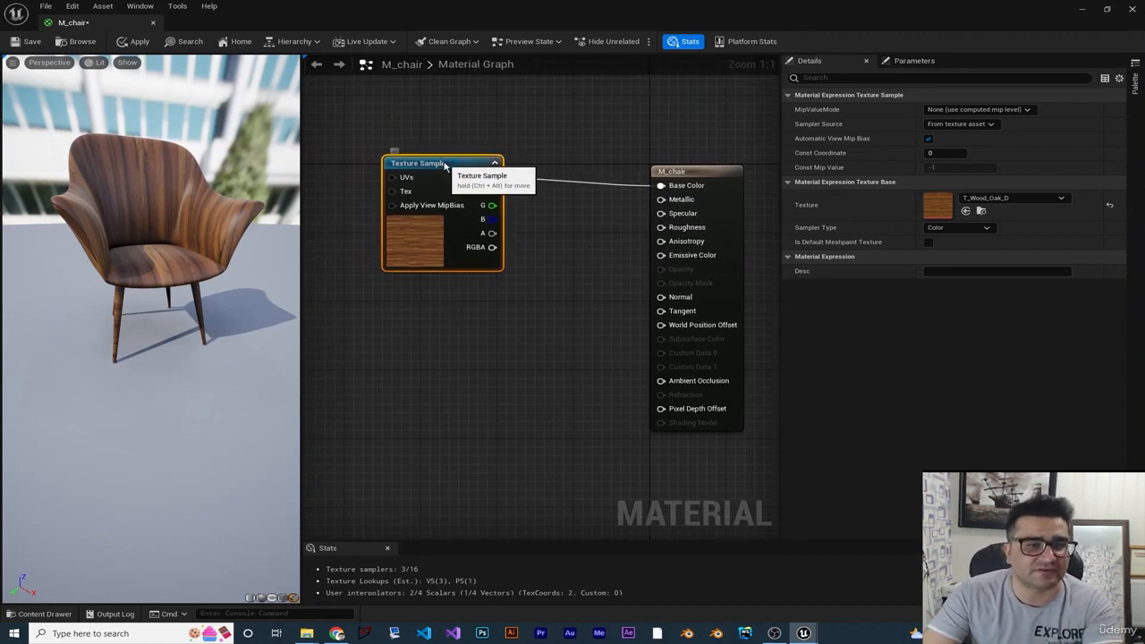
pyautogui.moveTo(456, 183); pyautogui.dragTo(514, 193)
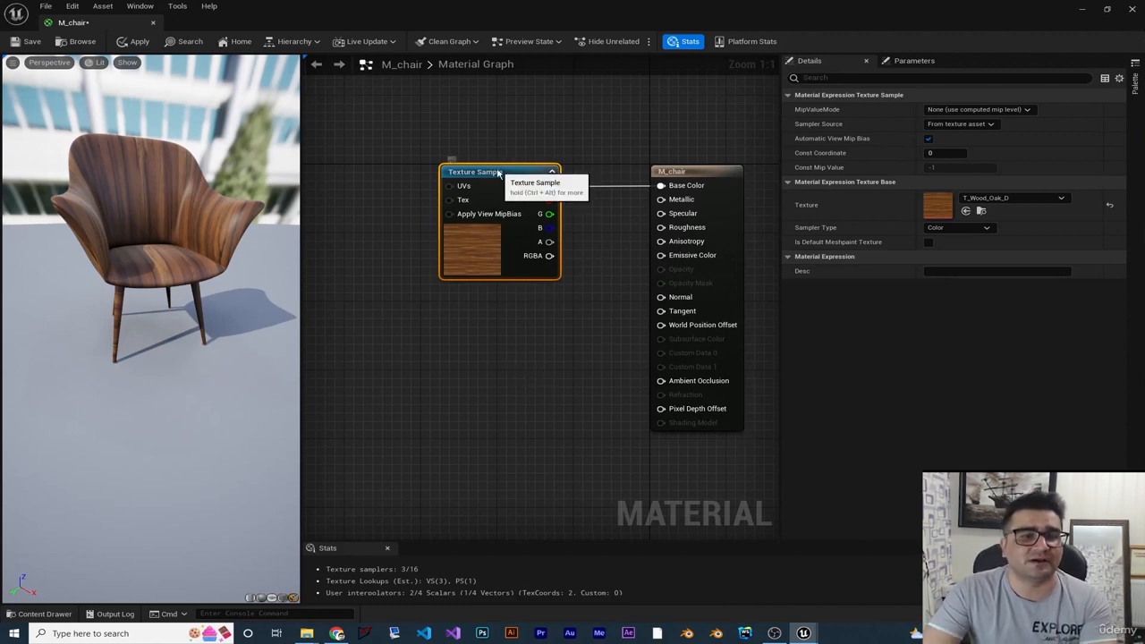
pyautogui.moveTo(531, 191); pyautogui.dragTo(511, 165)
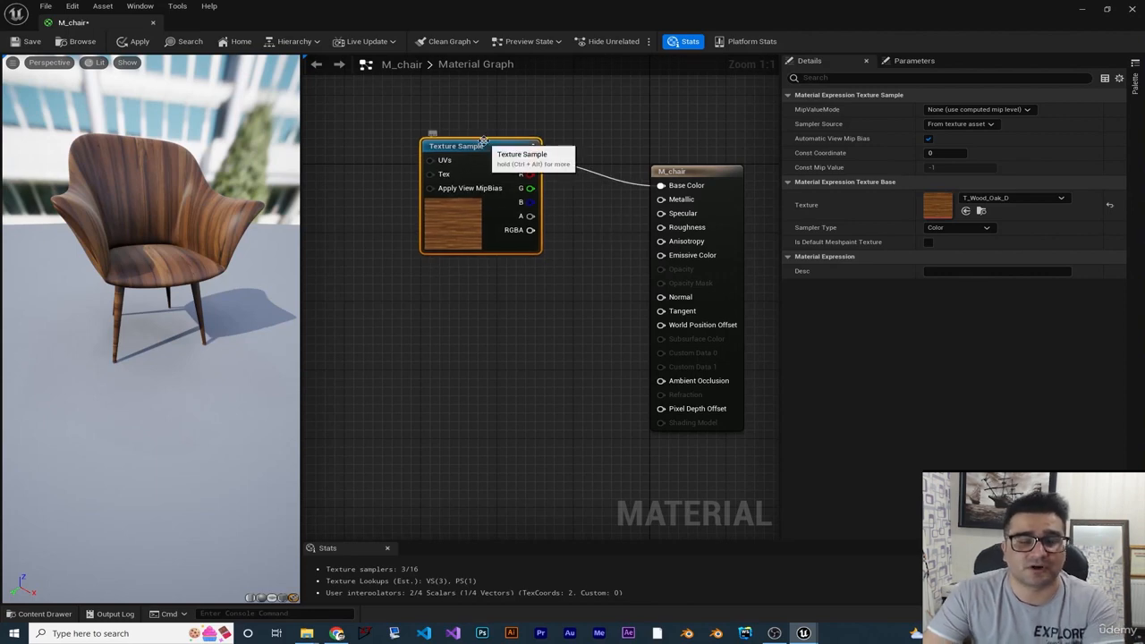
pyautogui.moveTo(483, 145); pyautogui.dragTo(463, 127)
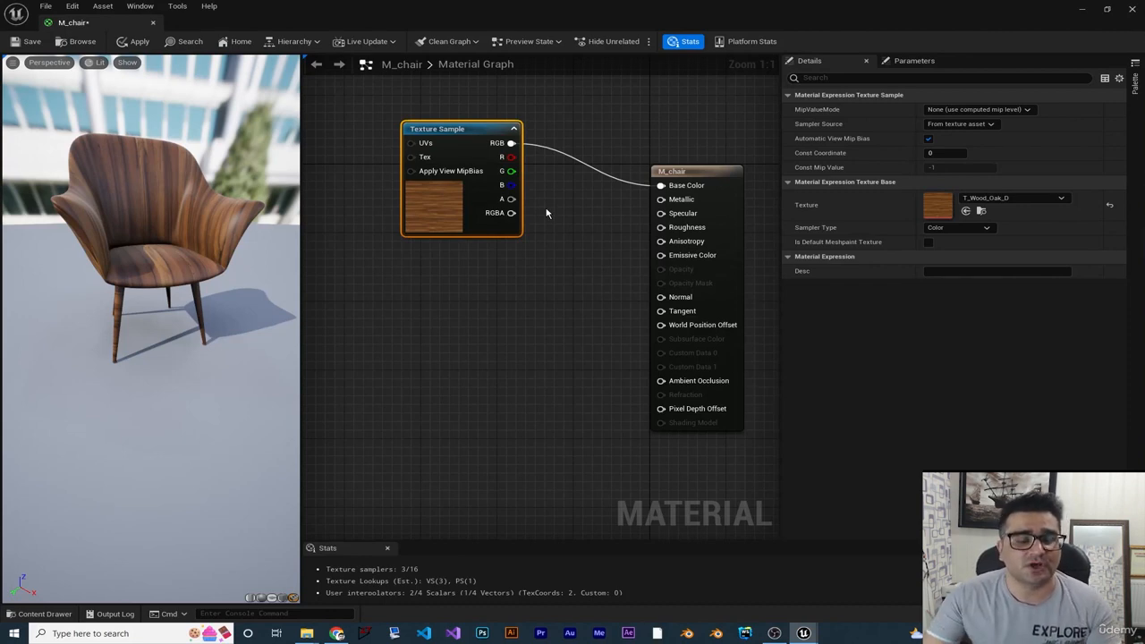
# Delete the oak Texture Sample node from the M_chair material graph.
pyautogui.rightClick(564, 212)
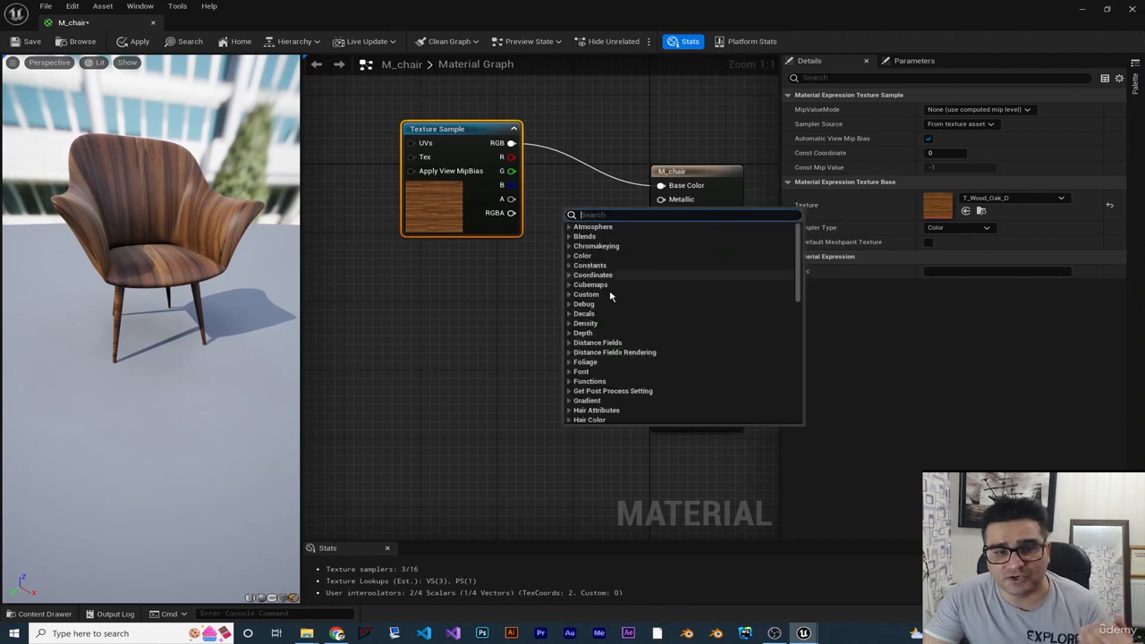
pyautogui.click(502, 347)
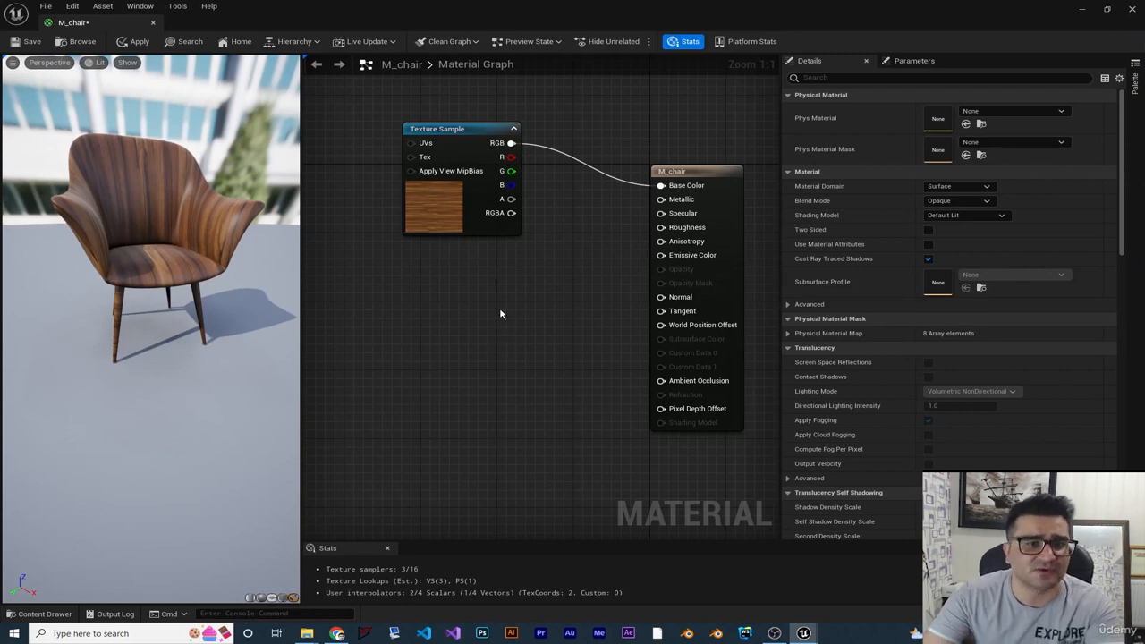
pyautogui.moveTo(468, 302); pyautogui.dragTo(528, 325, button='right')
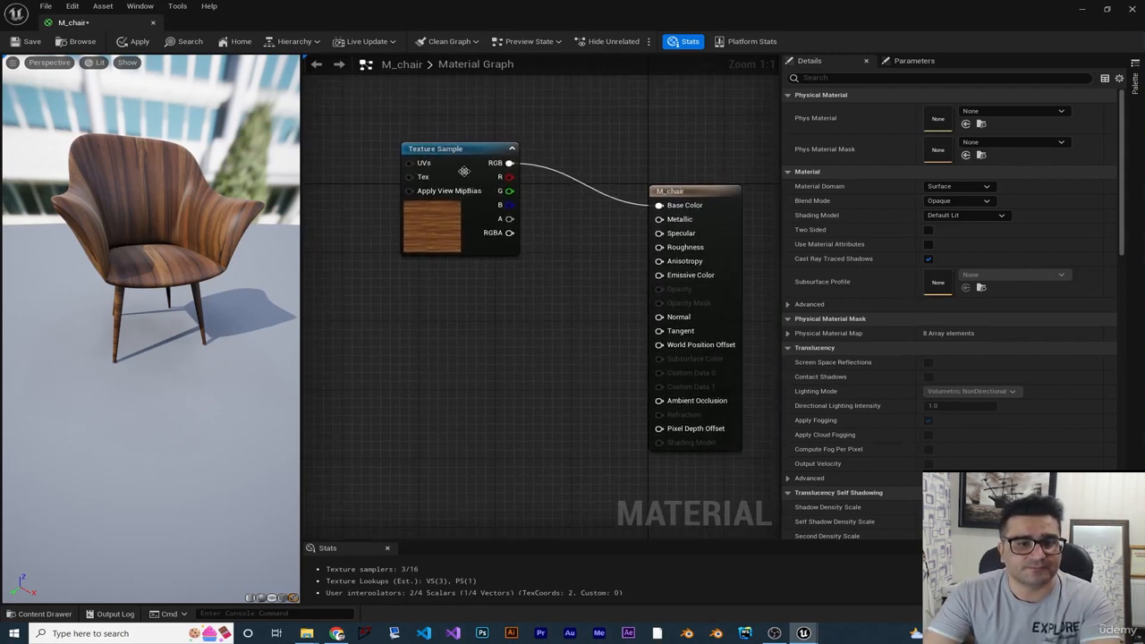
pyautogui.moveTo(479, 150); pyautogui.dragTo(514, 173)
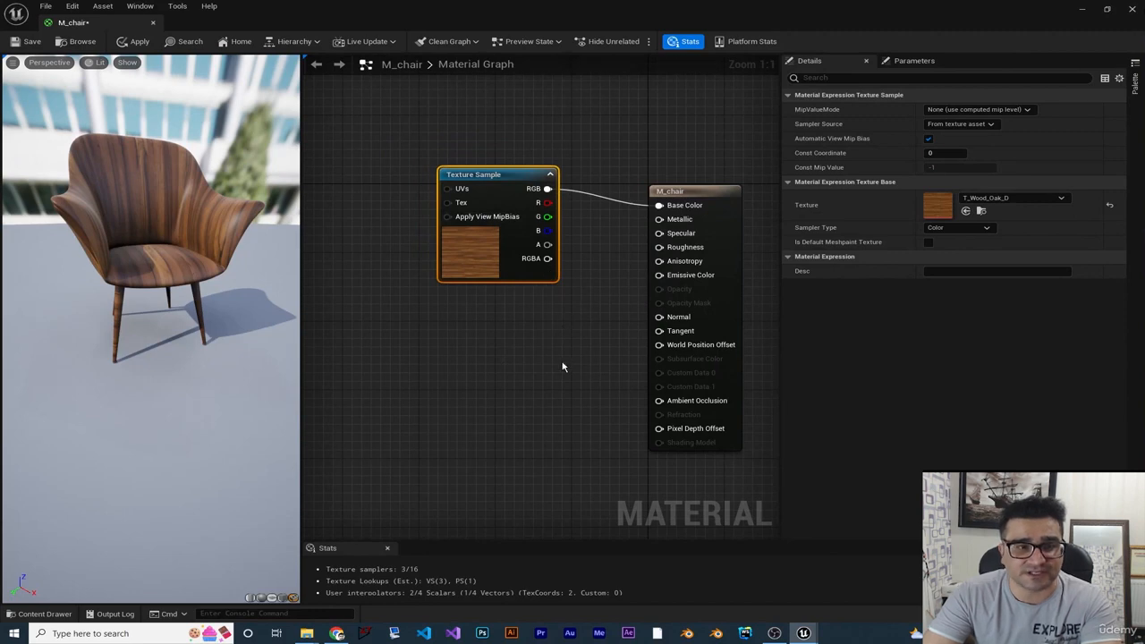
pyautogui.press('Delete')
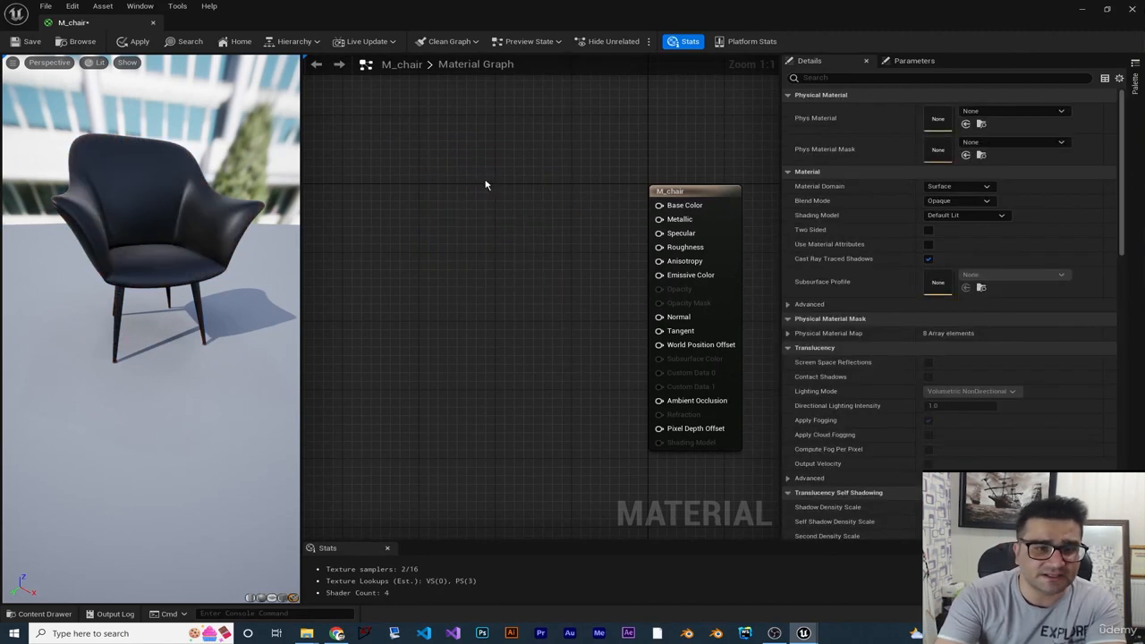
# Switch to File Explorer and import Chair_Basecolor.png, Chair_Normal.png and Chair_Roughness.png into the Unreal project's mine folder.
pyautogui.hotkey('alt', 'Tab')
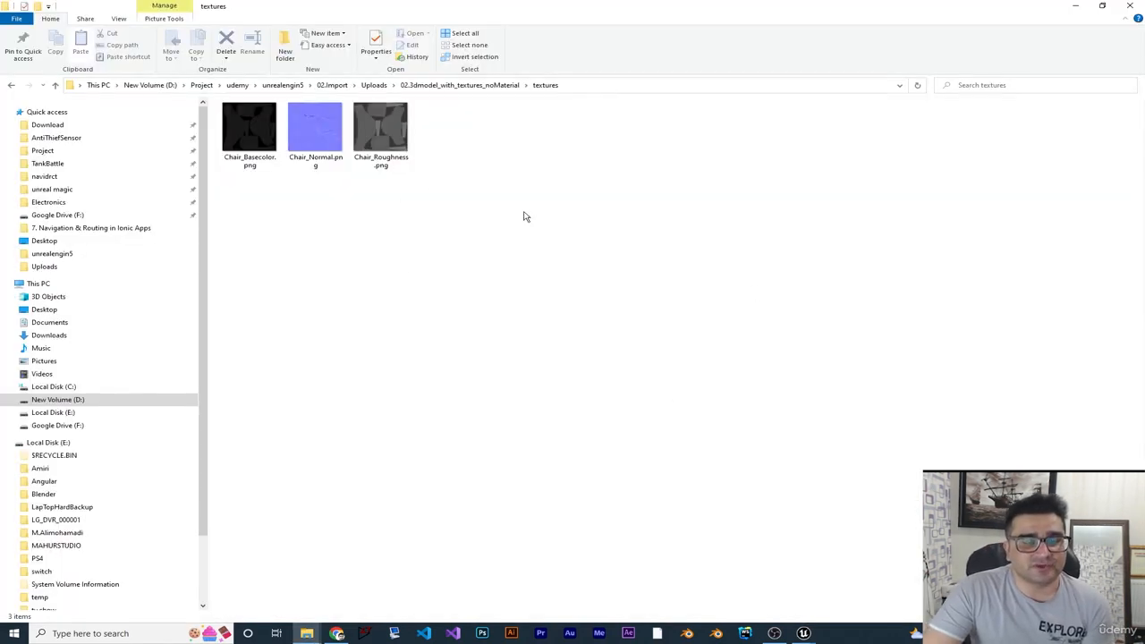
pyautogui.moveTo(474, 135); pyautogui.dragTo(225, 151)
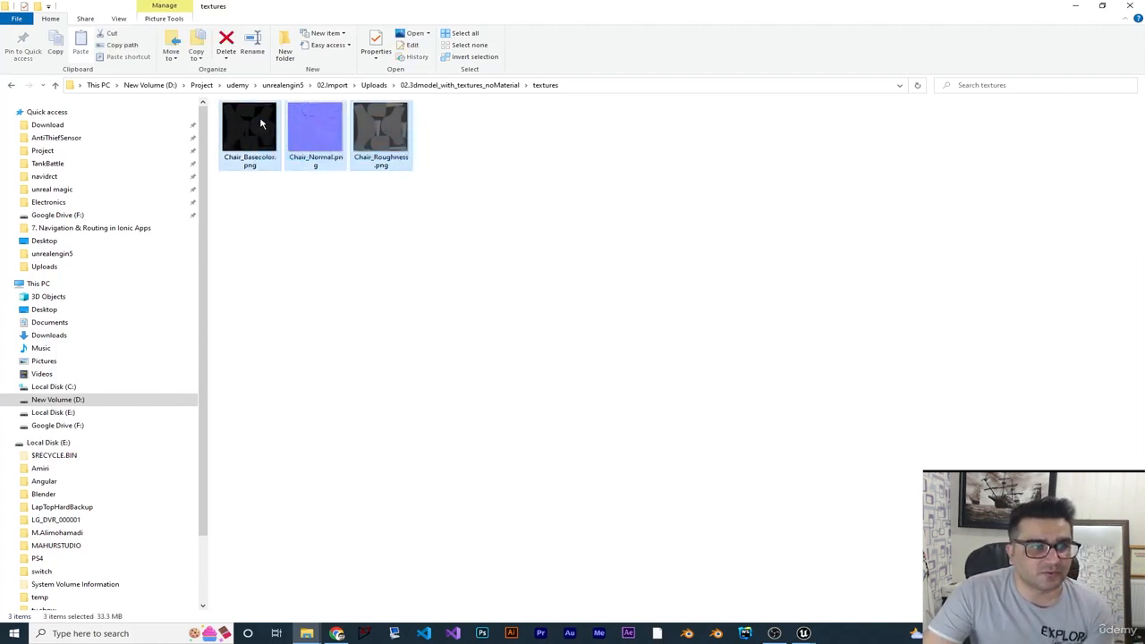
pyautogui.moveTo(380, 134); pyautogui.dragTo(439, 475)
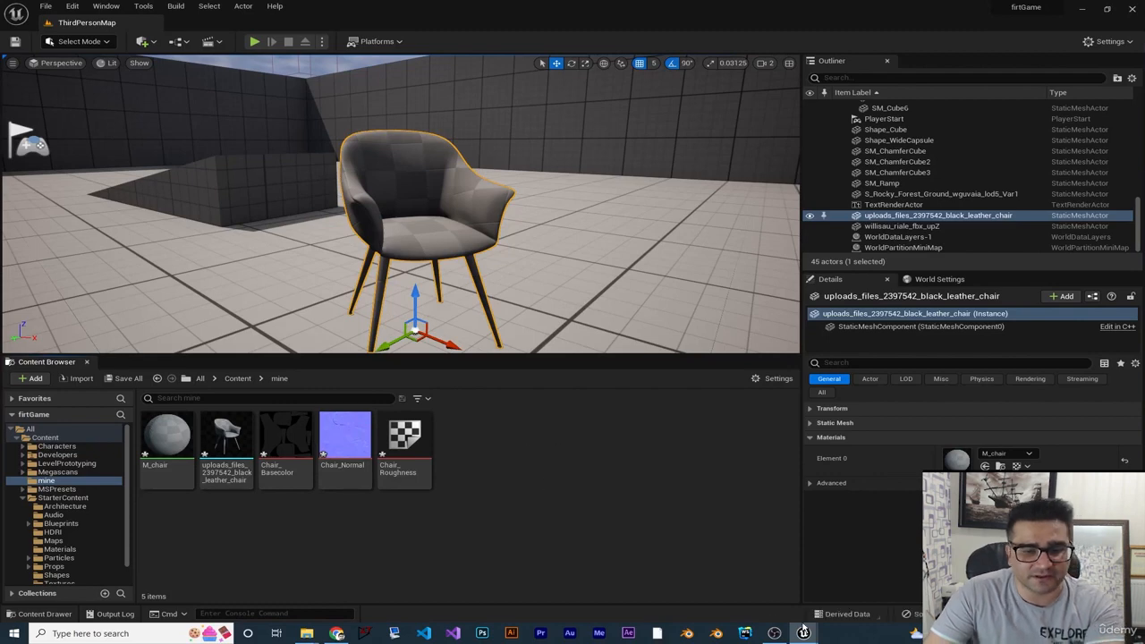
# Return to the M_chair material graph, add the Chair_Basecolor texture and connect its RGB output to Base Color.
pyautogui.moveTo(803, 633)
pyautogui.click(859, 576)
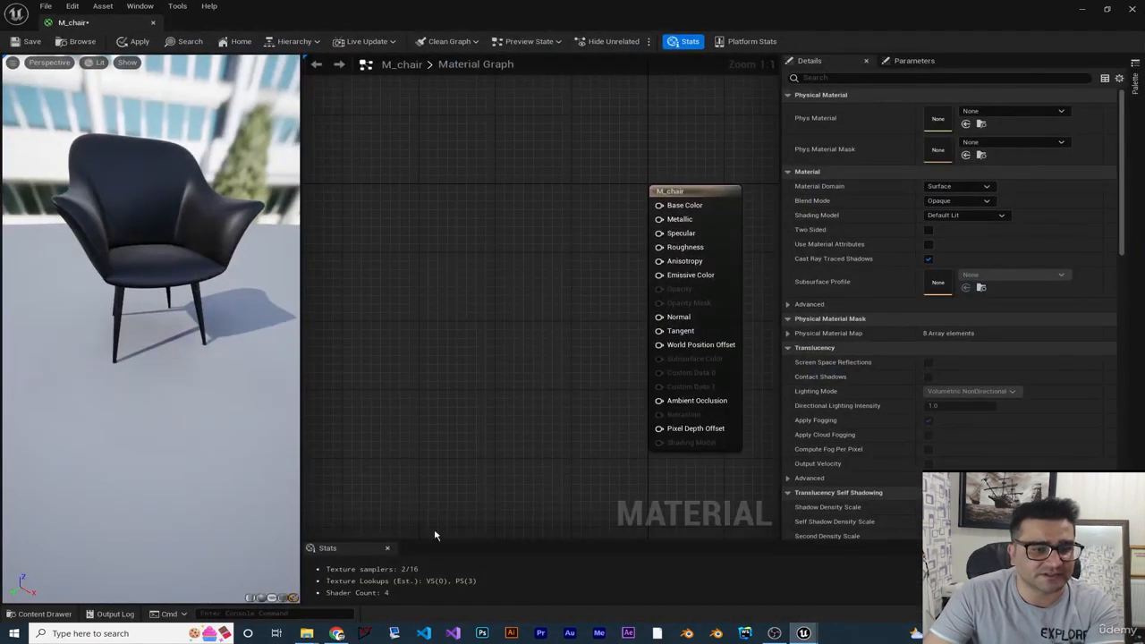
pyautogui.click(39, 613)
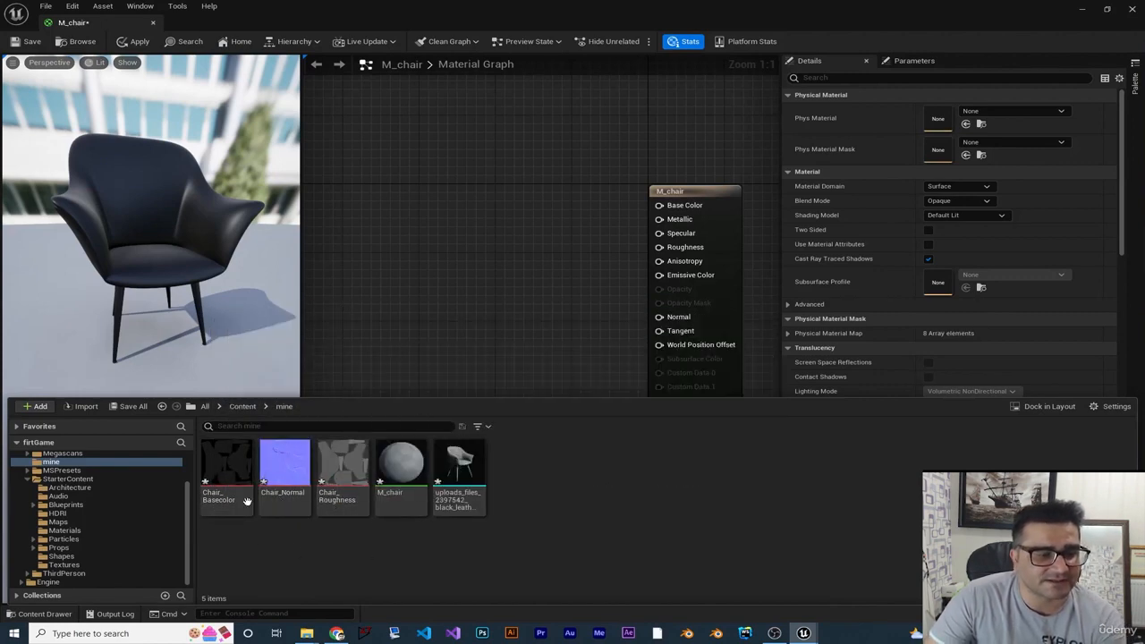
pyautogui.click(226, 469)
pyautogui.moveTo(226, 470); pyautogui.dragTo(383, 85)
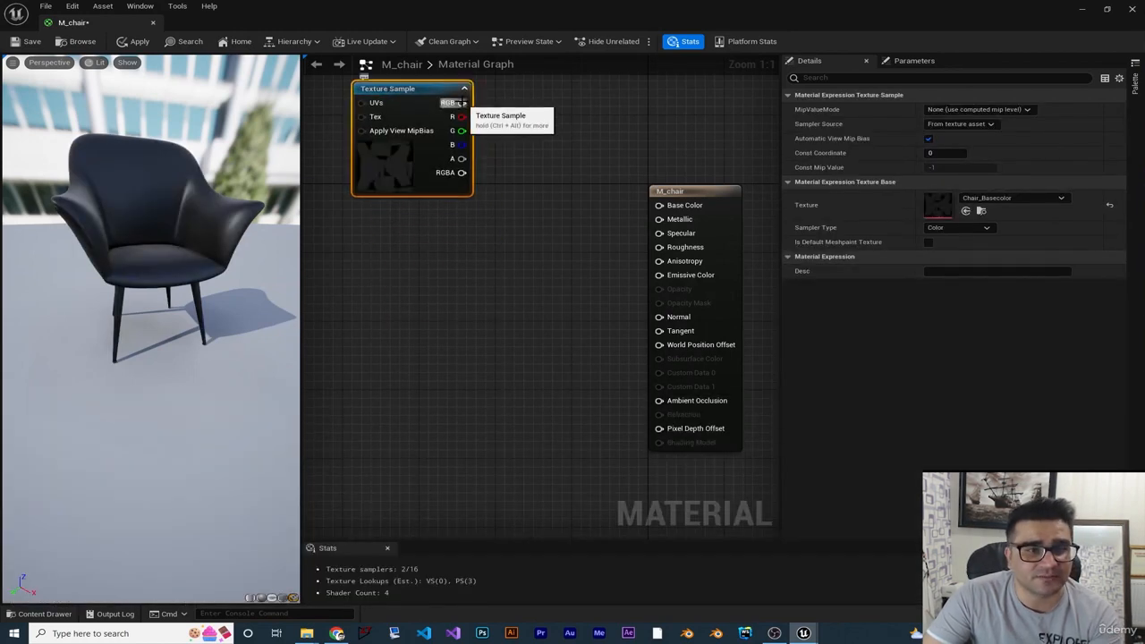
pyautogui.moveTo(467, 105); pyautogui.dragTo(659, 204)
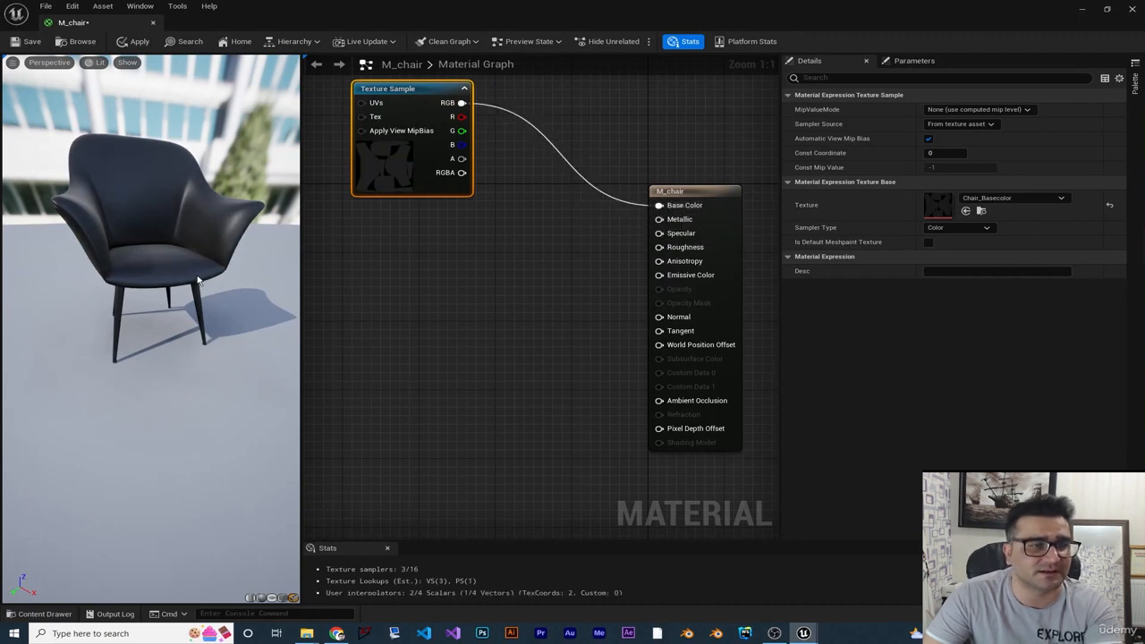
# Add the Chair_Normal texture to the graph and connect its RGB output to the material's Normal input.
pyautogui.click(38, 614)
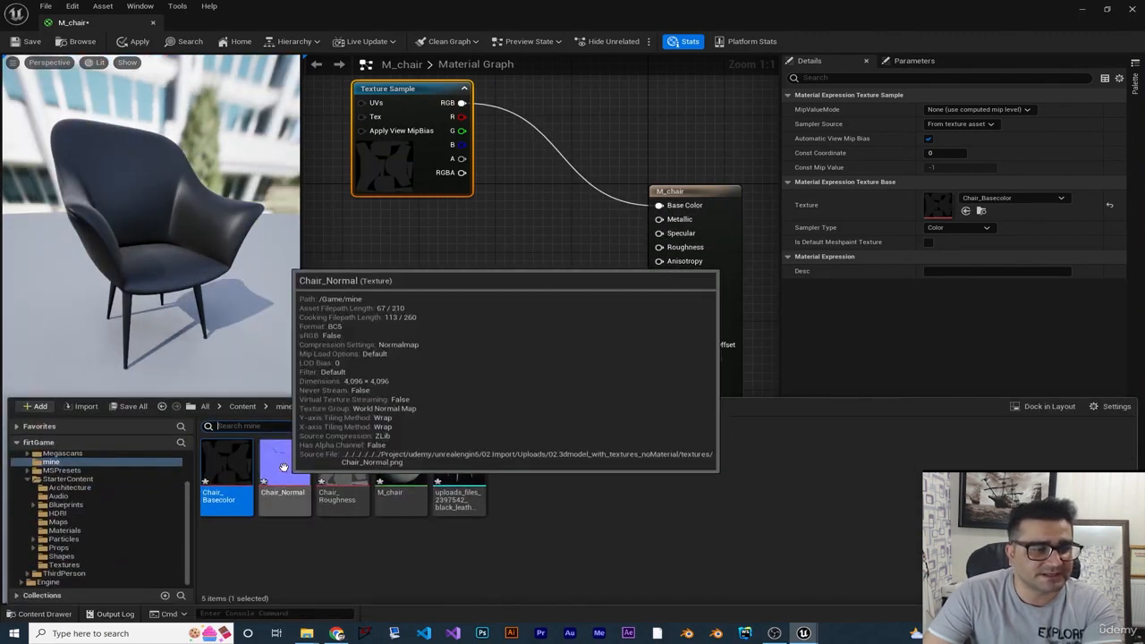
pyautogui.moveTo(285, 467); pyautogui.dragTo(346, 355)
pyautogui.moveTo(443, 368)
pyautogui.mouseDown()
pyautogui.moveTo(651, 318)
pyautogui.moveTo(670, 334)
pyautogui.moveTo(659, 316)
pyautogui.mouseUp()
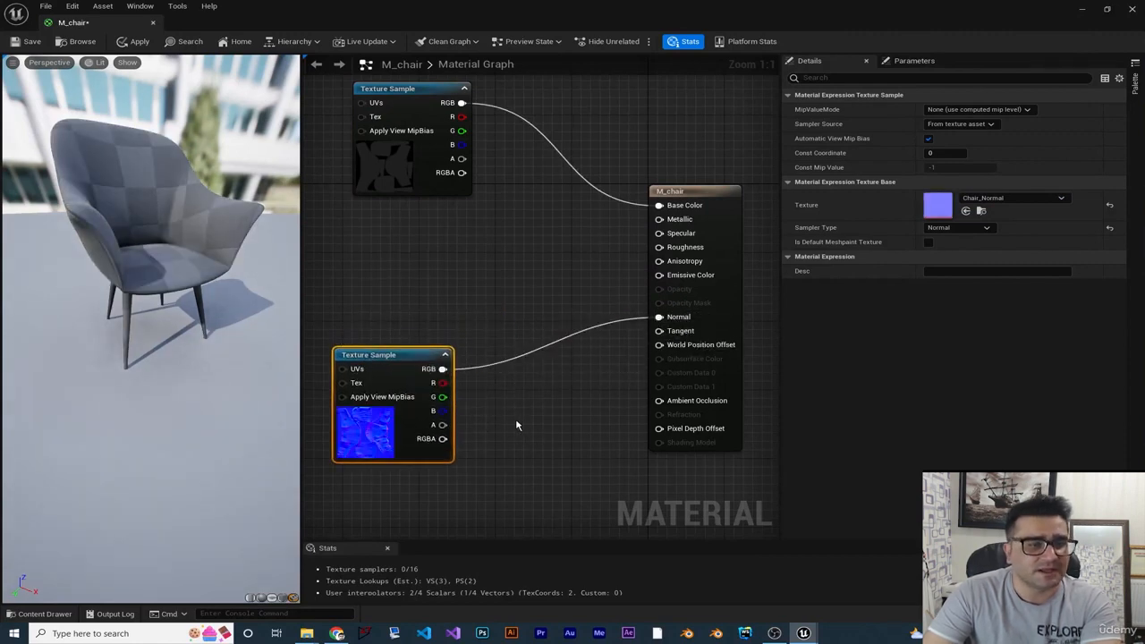
pyautogui.moveTo(515, 423); pyautogui.dragTo(564, 409, button='right')
pyautogui.moveTo(152, 268); pyautogui.dragTo(186, 264)
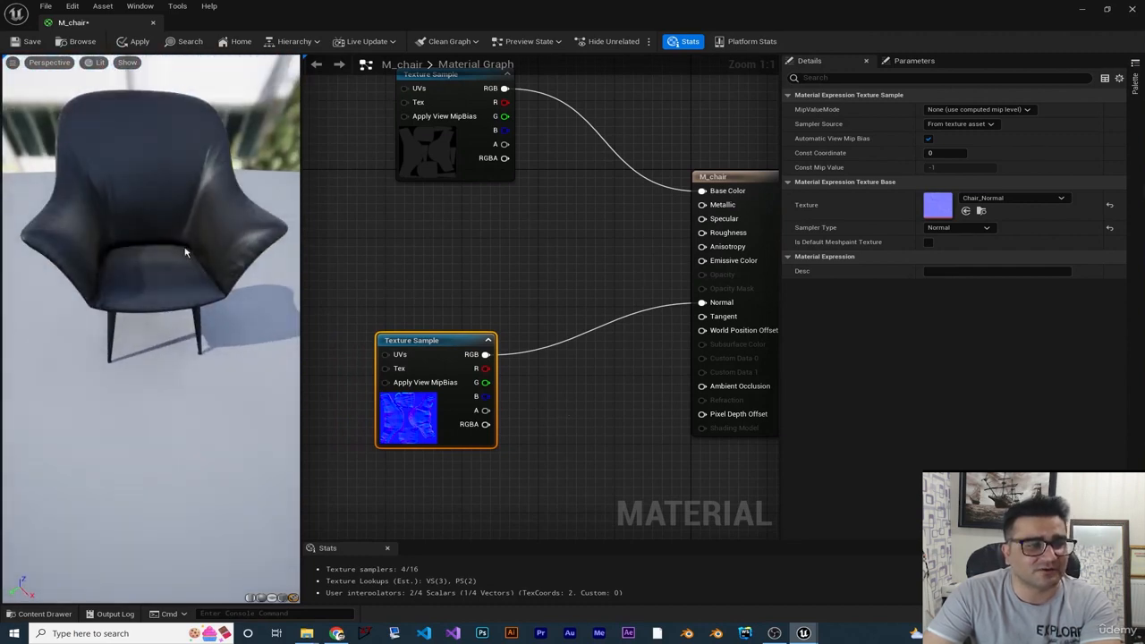
# Add the Chair_Roughness texture between the other two texture nodes and connect its RGB output to Roughness.
pyautogui.click(39, 614)
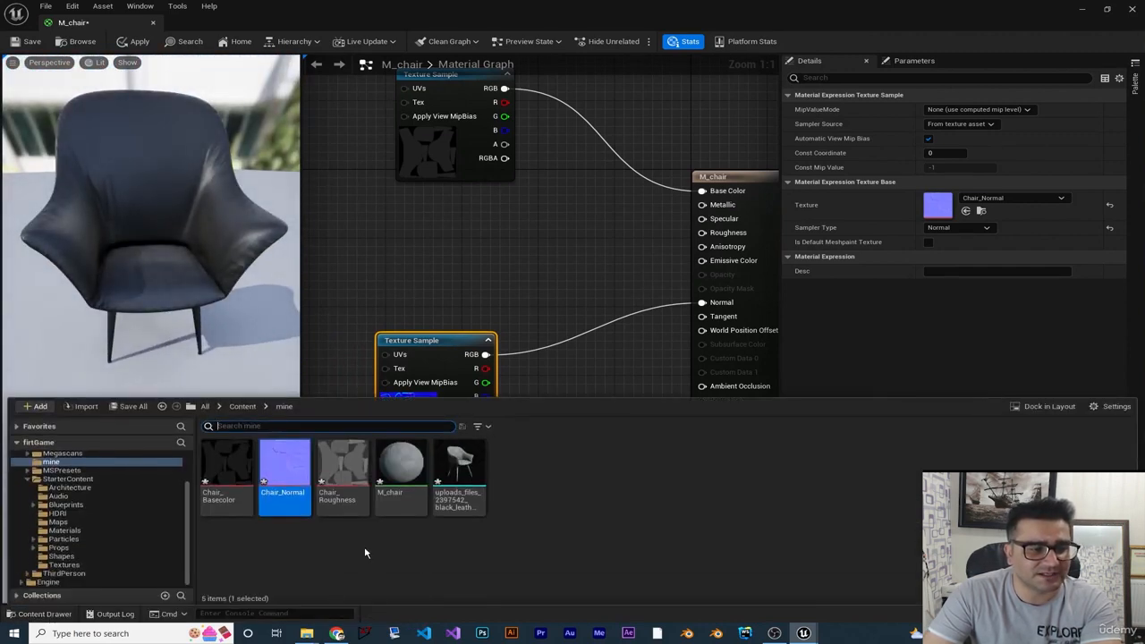
pyautogui.moveTo(339, 467); pyautogui.dragTo(702, 233)
pyautogui.moveTo(615, 273); pyautogui.dragTo(633, 289, button='right')
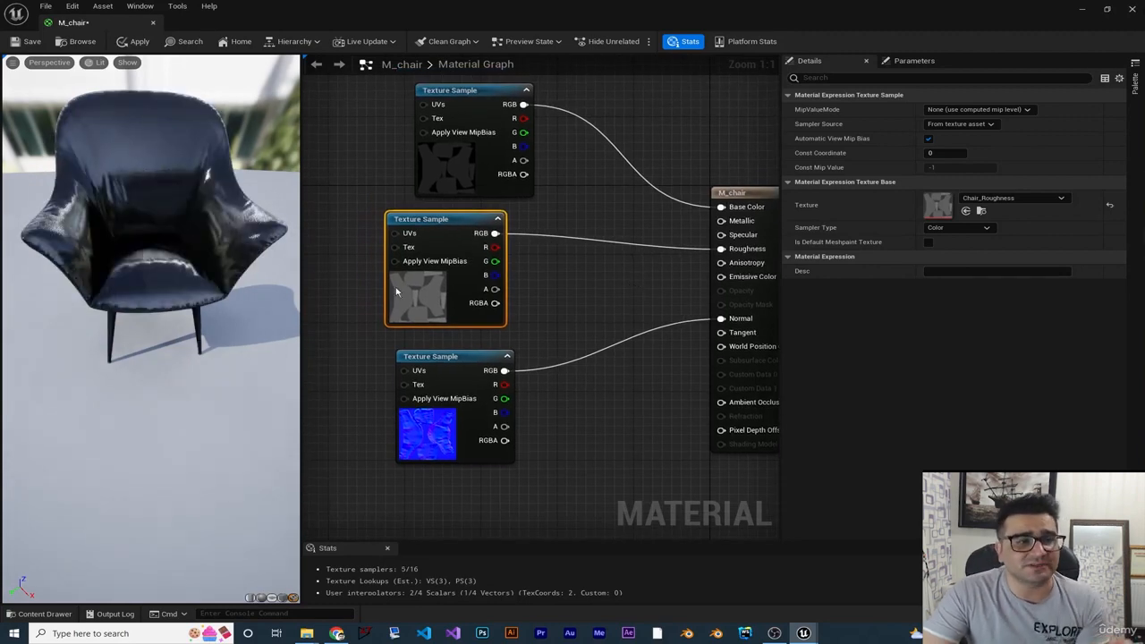
pyautogui.moveTo(226, 278); pyautogui.dragTo(216, 266)
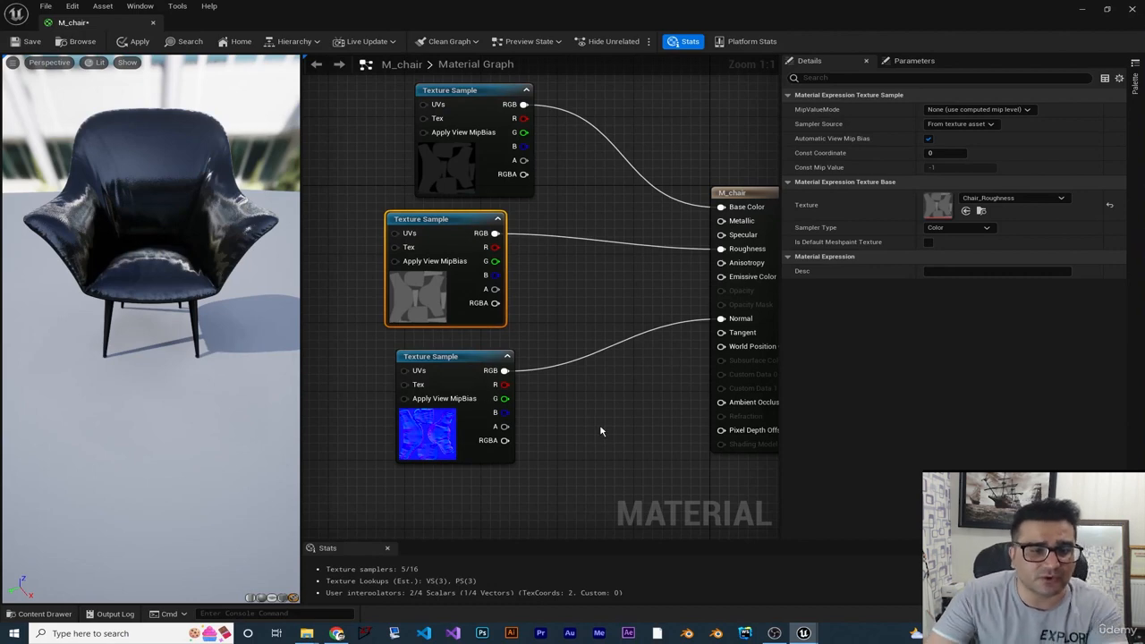
pyautogui.moveTo(601, 431); pyautogui.dragTo(559, 443, button='right')
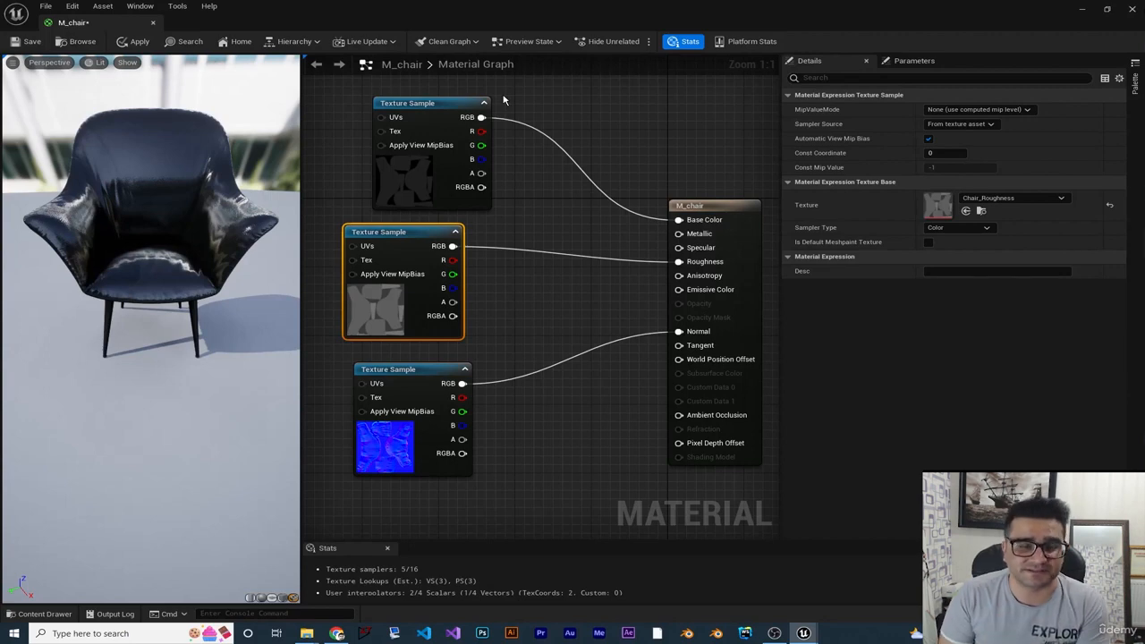
pyautogui.click(562, 419)
pyautogui.scroll(-2, 562, 420)
pyautogui.moveTo(563, 419); pyautogui.dragTo(644, 447, button='right')
pyautogui.rightClick(447, 193)
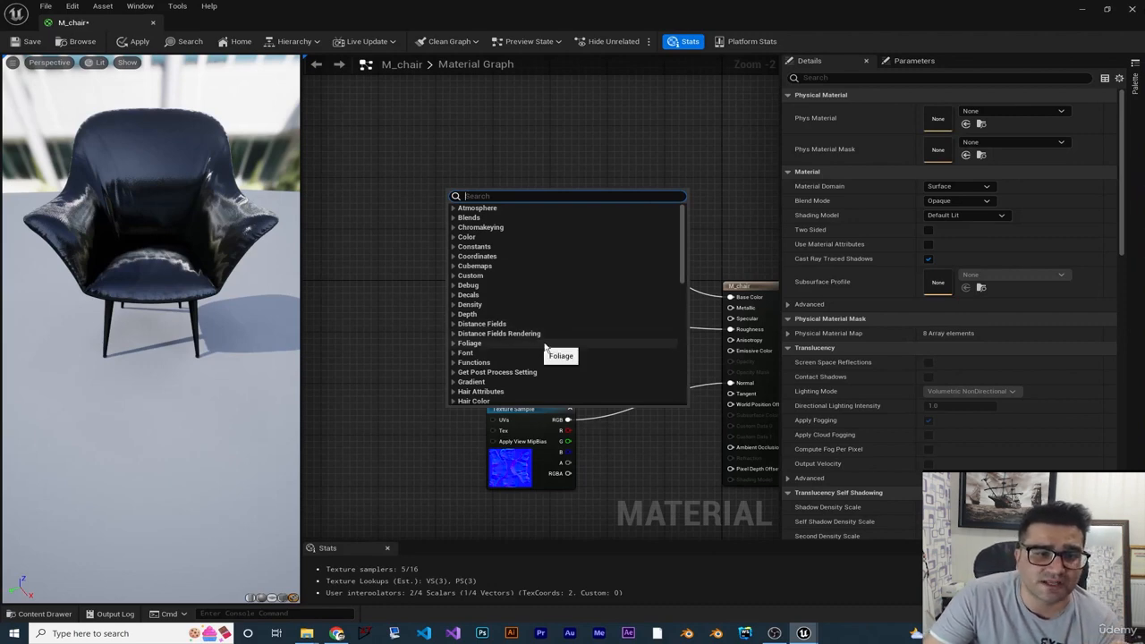
pyautogui.click(1134, 82)
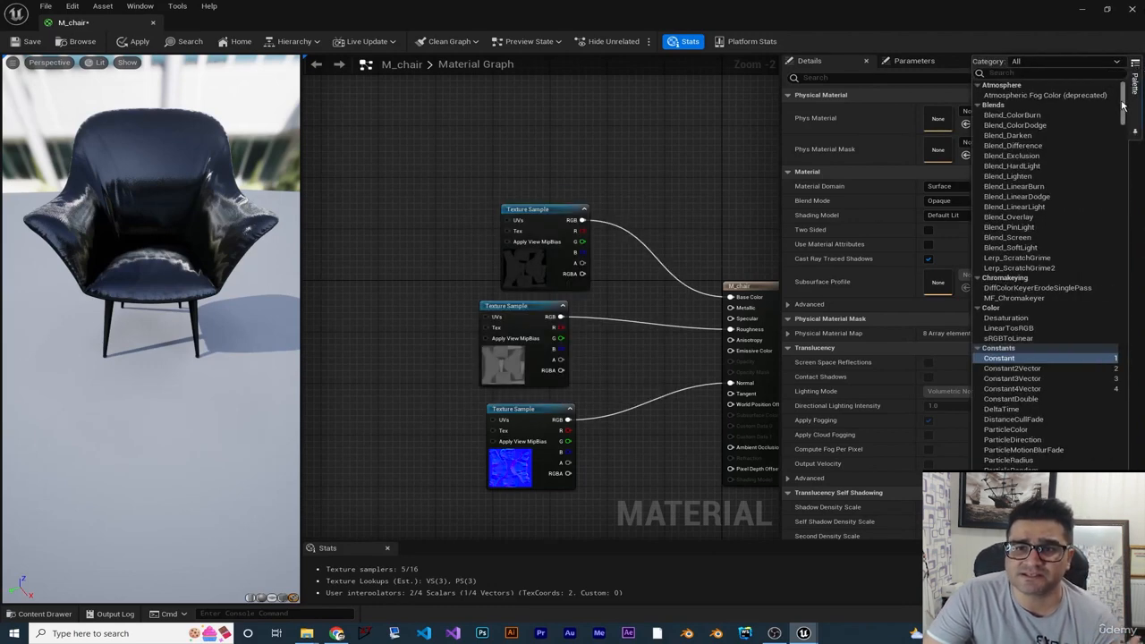
pyautogui.moveTo(439, 267); pyautogui.dragTo(435, 243, button='right')
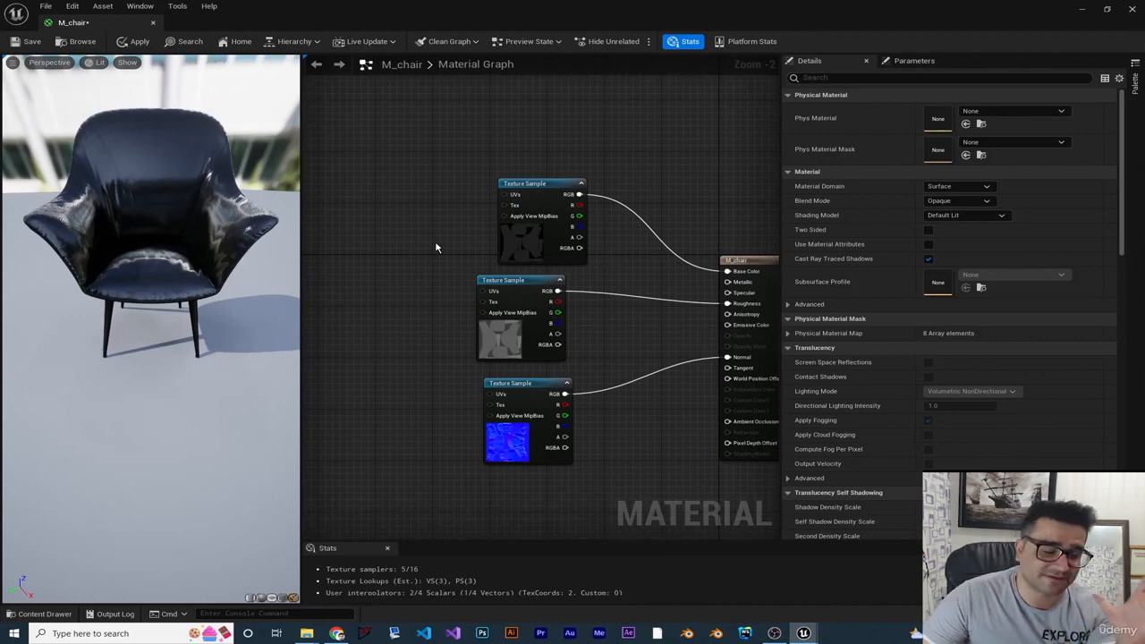
pyautogui.rightClick(418, 219)
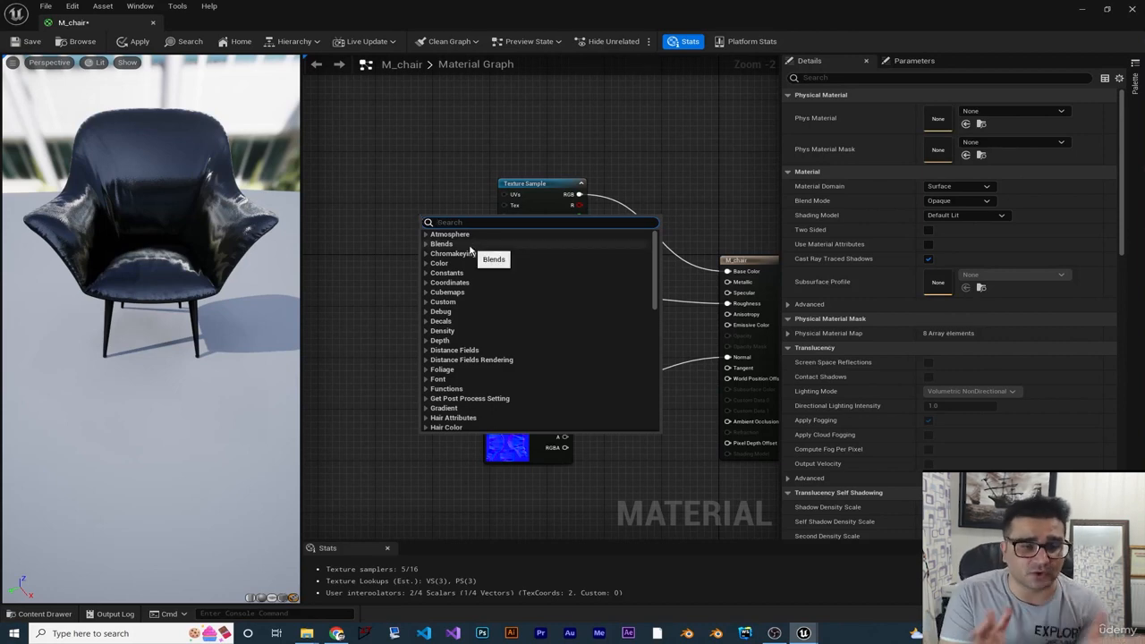
pyautogui.moveTo(405, 277); pyautogui.dragTo(431, 270, button='right')
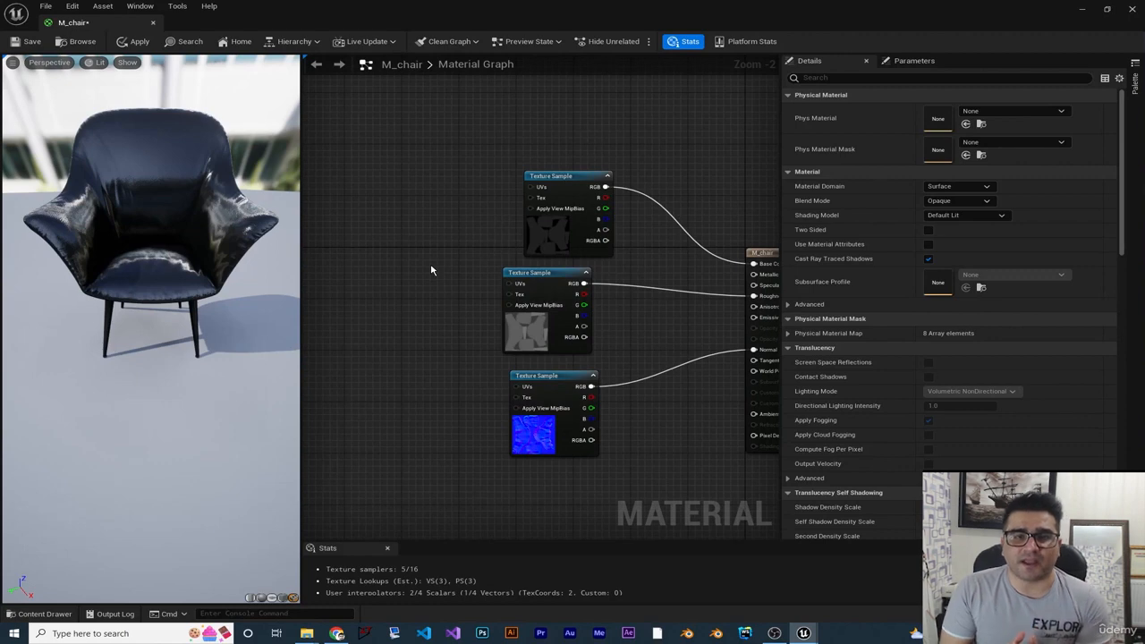